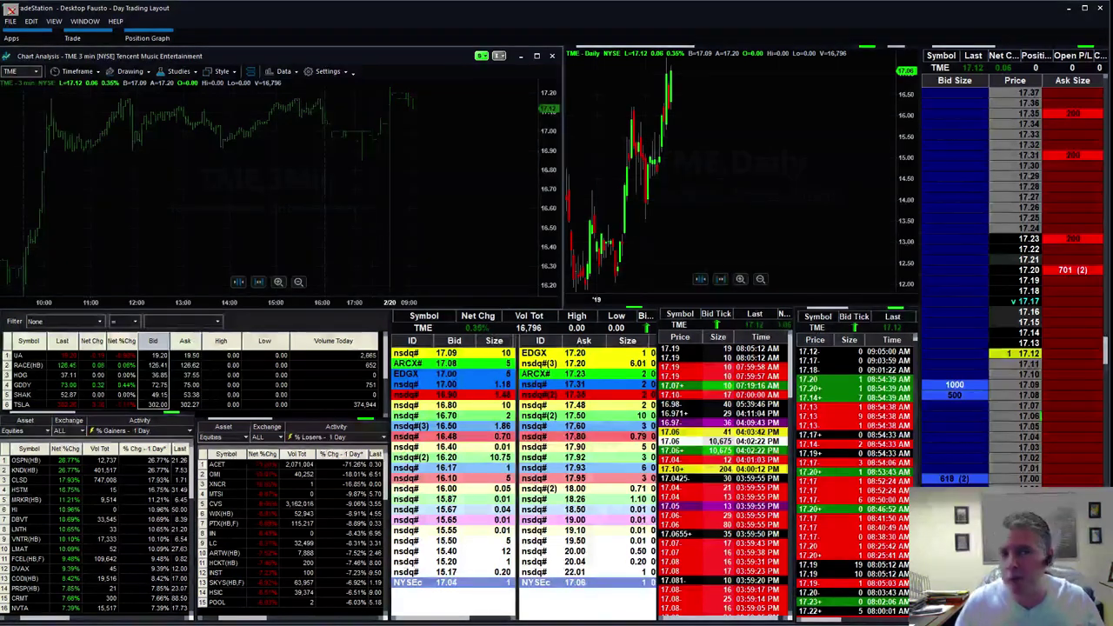
Load the RIOT symbol into the linked charts, market depth and time-and-sales windows
{"action": "left_click", "coordinate": [21, 404]}
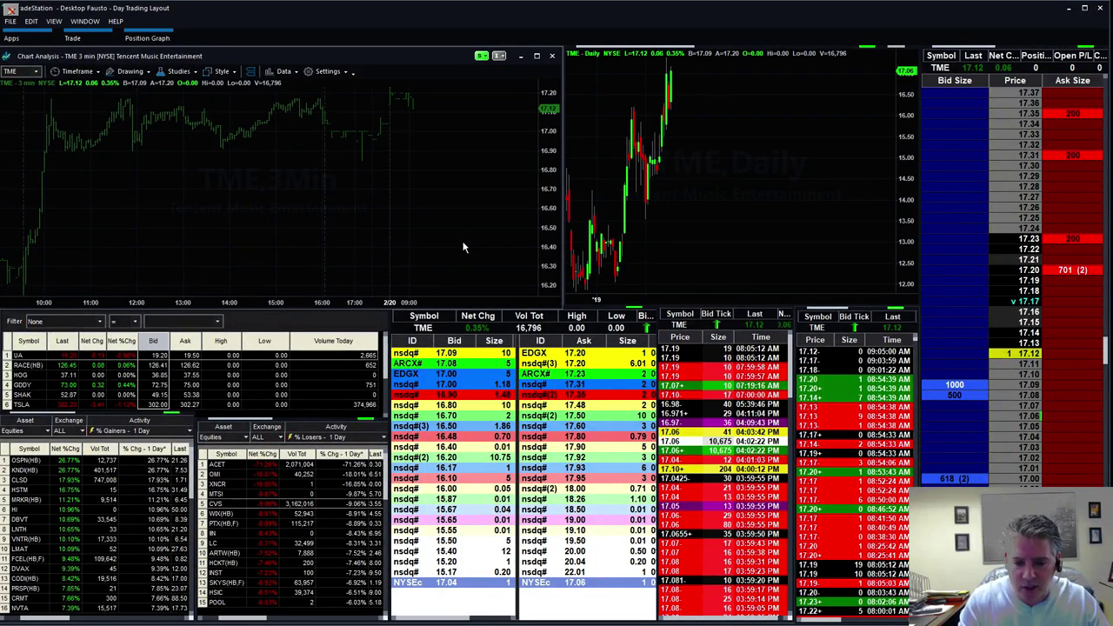
{"action": "type", "text": "n"}
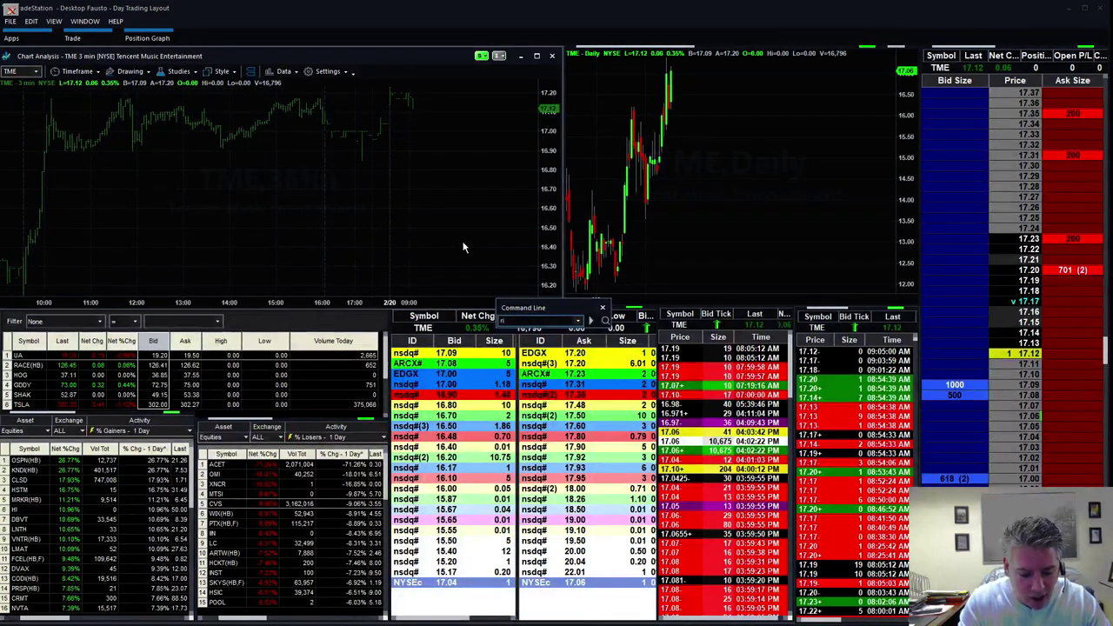
{"action": "type", "text": "ot"}
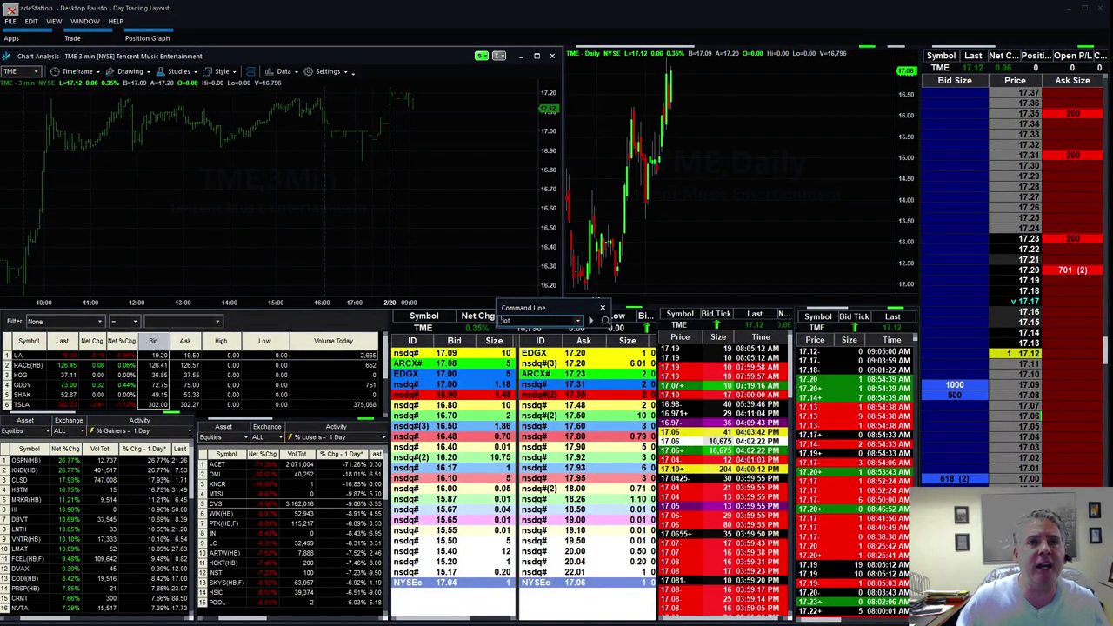
{"action": "key", "text": "Return"}
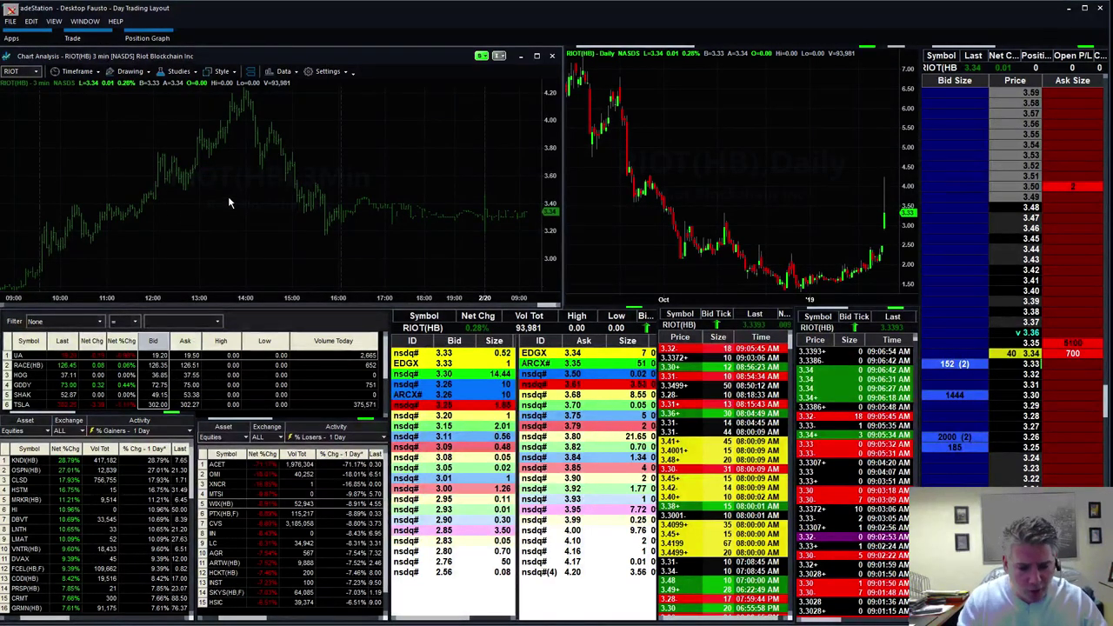
Bring up PCG in the linked trading windows, followed by UNIT, to review their intraday and daily charts
{"action": "type", "text": "pc"}
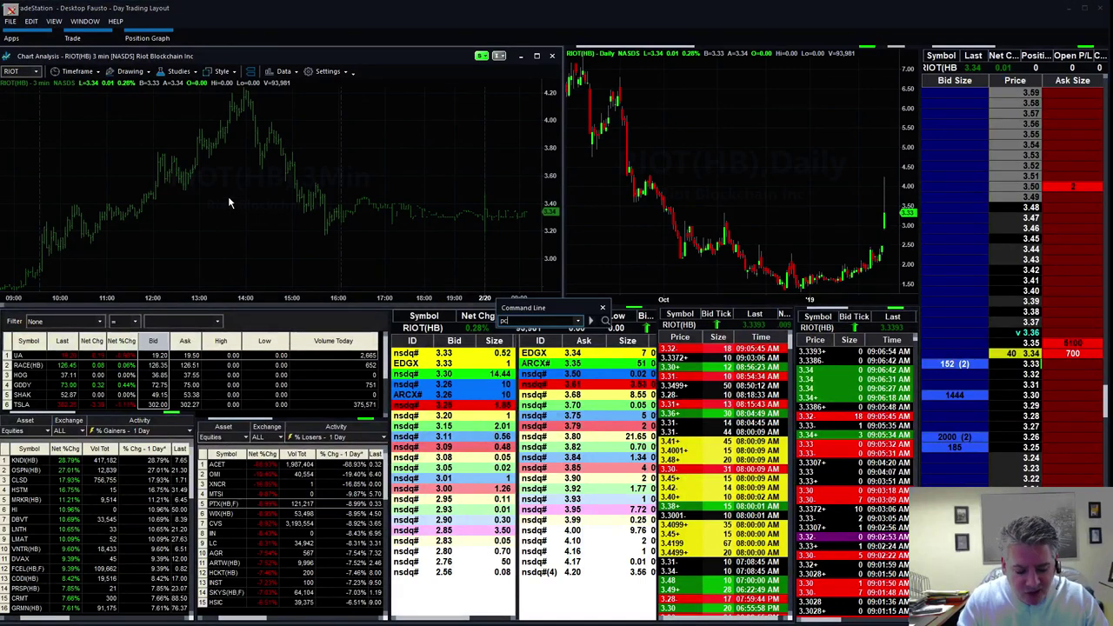
{"action": "type", "text": "g"}
{"action": "key", "text": "Return"}
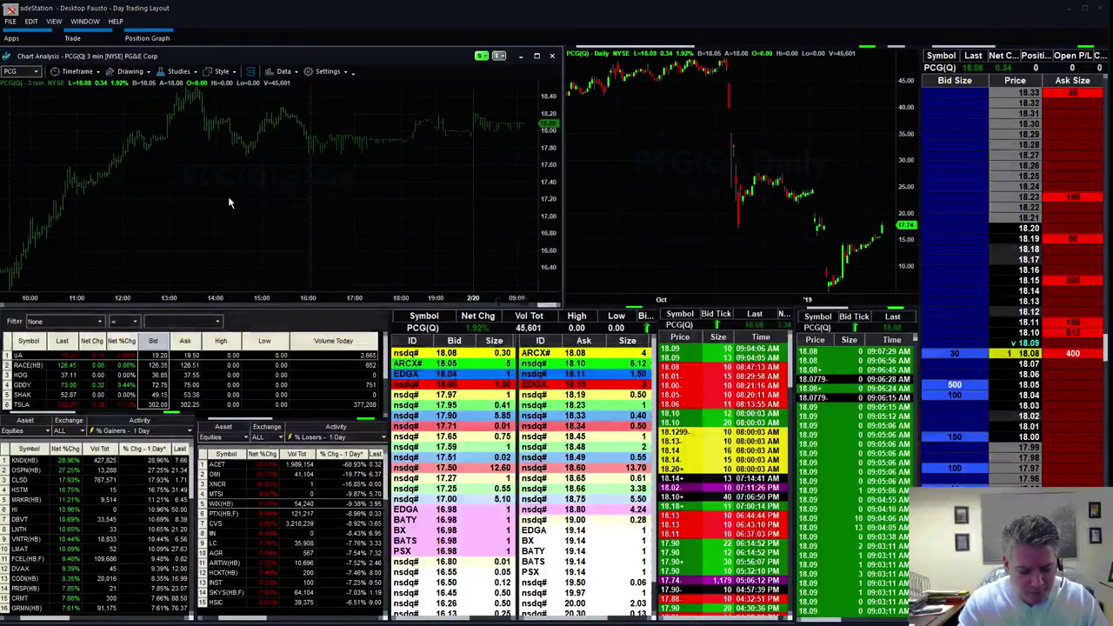
{"action": "type", "text": "unit"}
{"action": "key", "text": "Return"}
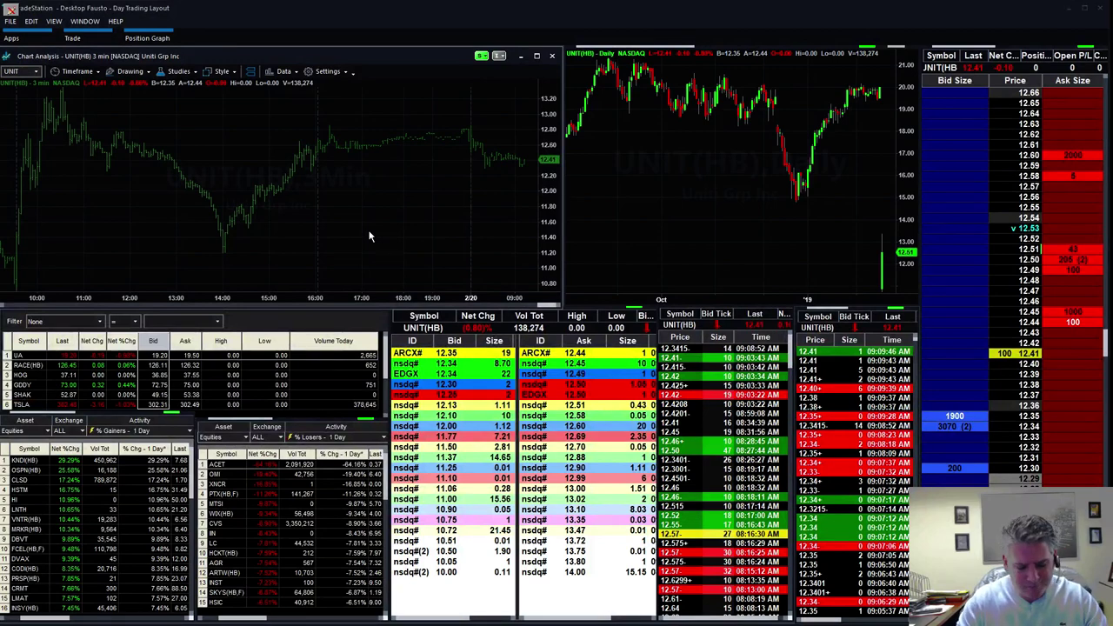
Return the linked windows to PCG, and switch them to FSLR to review its charts
{"action": "type", "text": "pcg"}
{"action": "key", "text": "Return"}
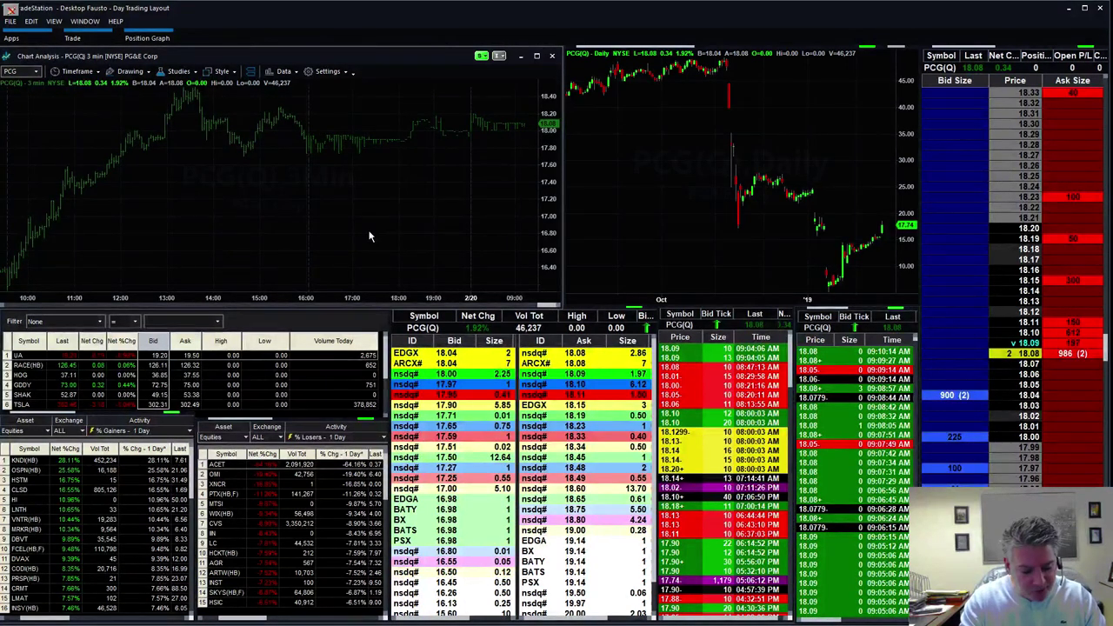
{"action": "type", "text": "f"}
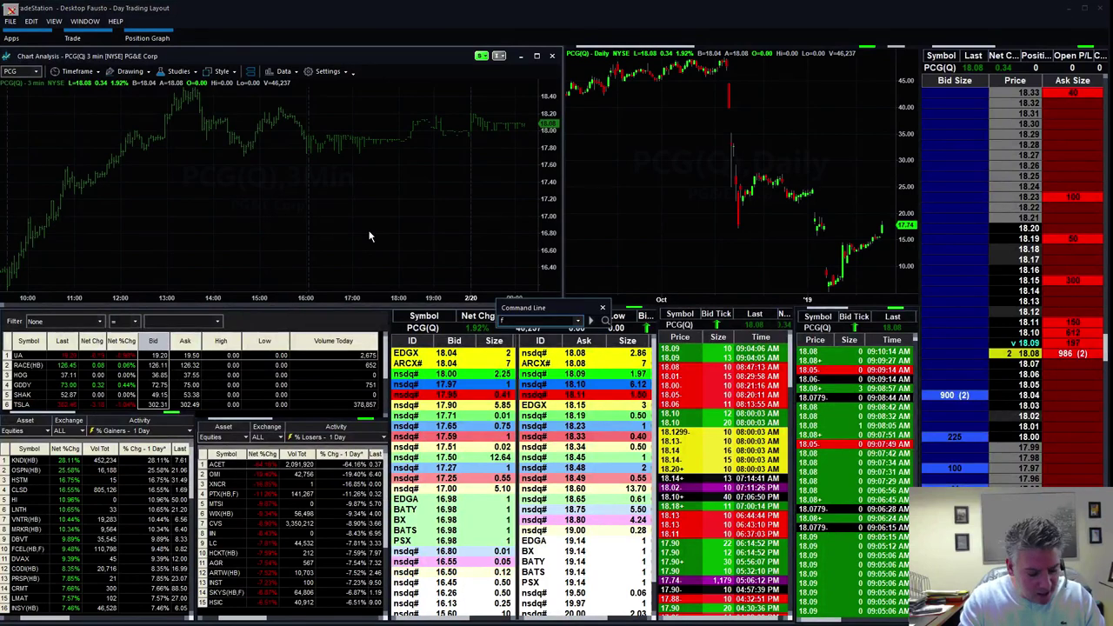
{"action": "type", "text": "slr"}
{"action": "key", "text": "Return"}
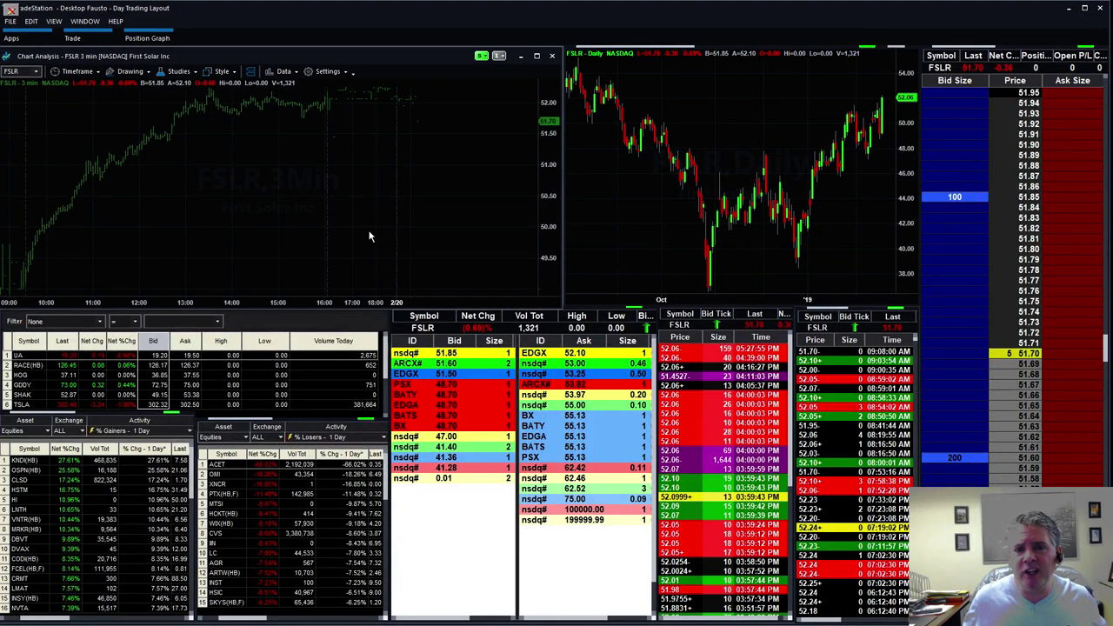
Review TLRY in the linked charts and quote windows, followed by LUV
{"action": "type", "text": "TLRY"}
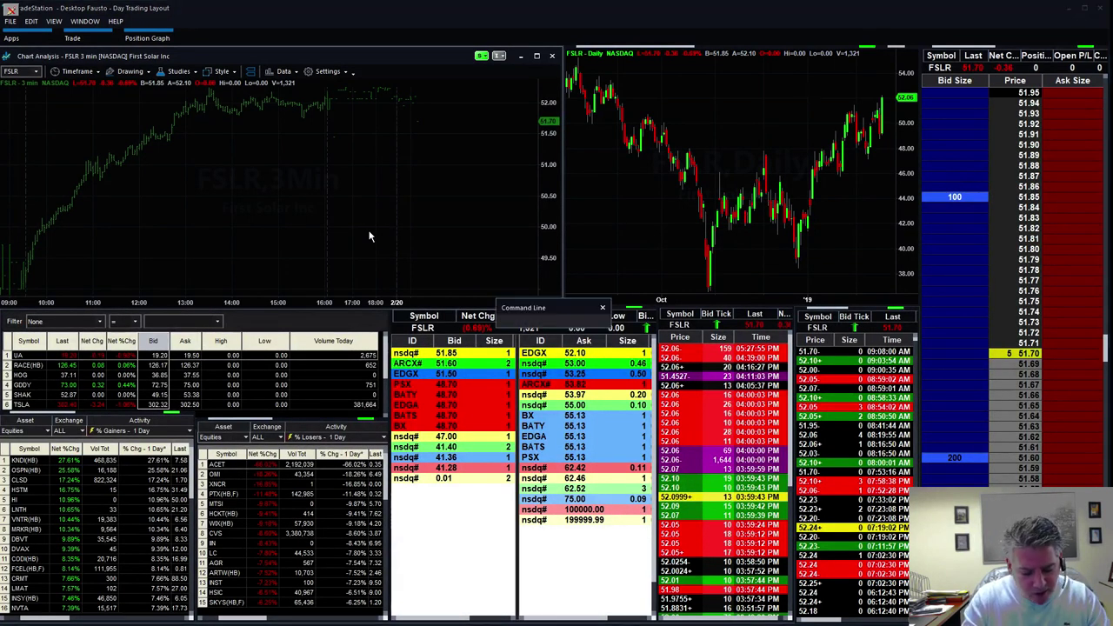
{"action": "key", "text": "Return"}
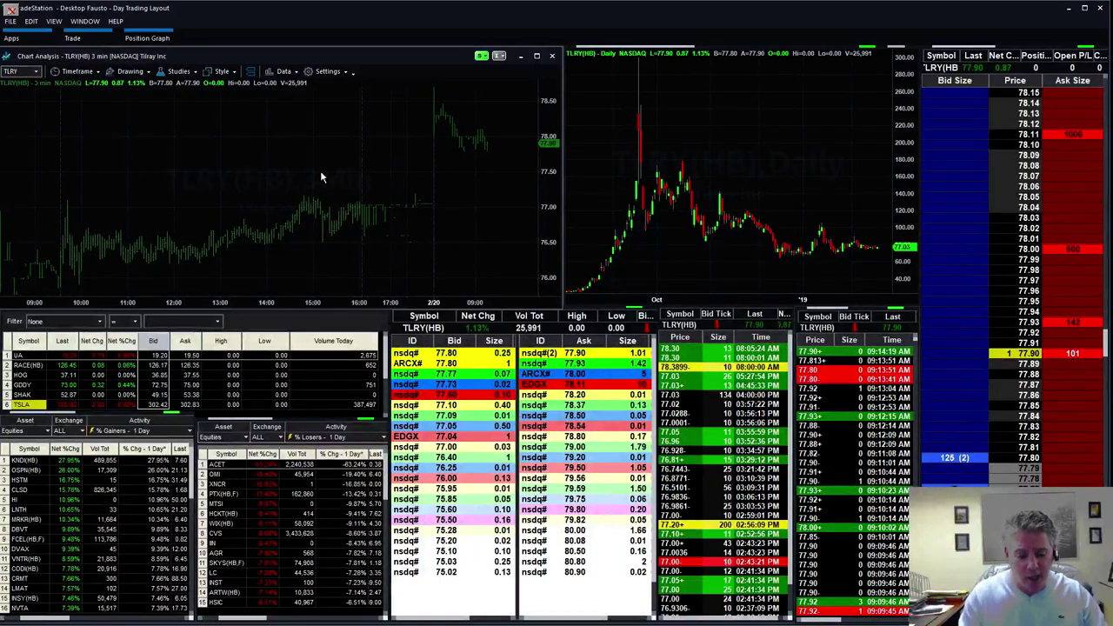
{"action": "type", "text": "u"}
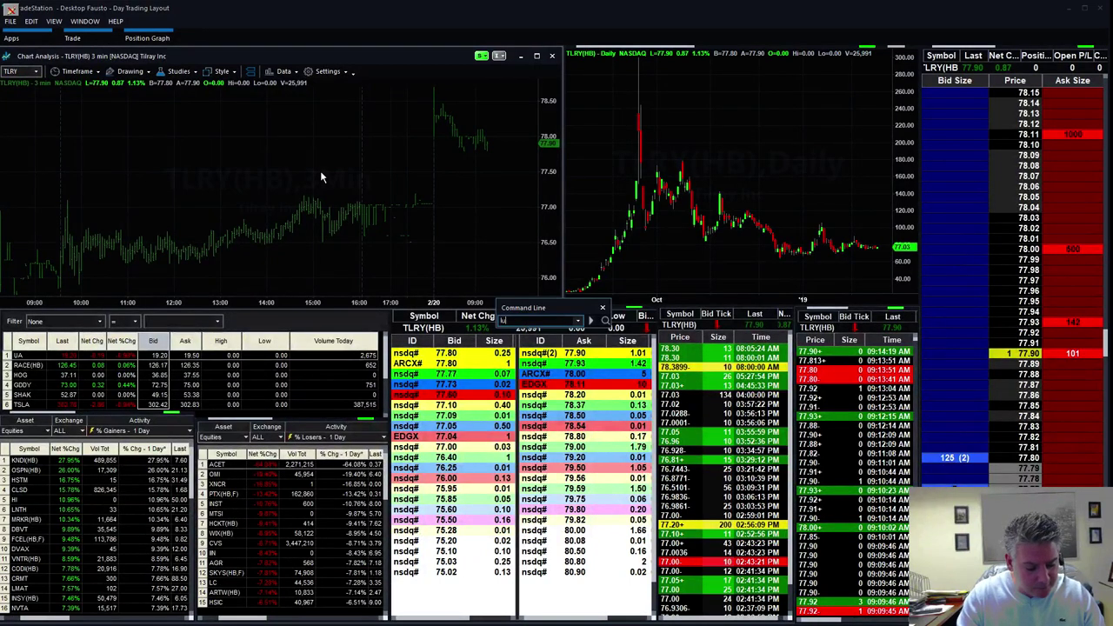
{"action": "type", "text": "v"}
{"action": "key", "text": "Return"}
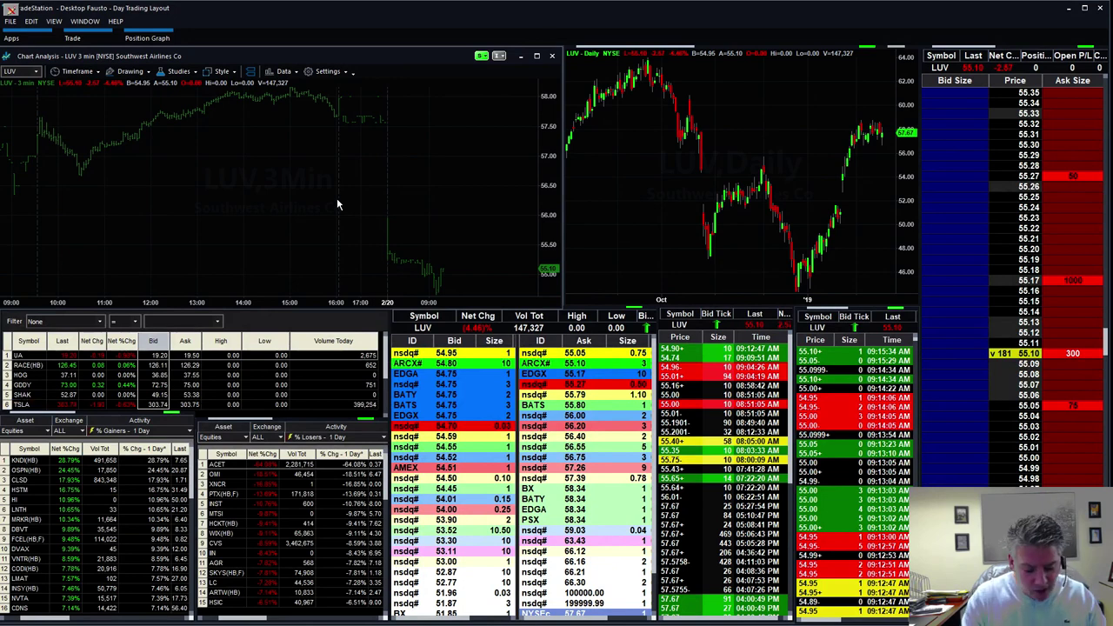
Check the pre-market gainers KNDI and CLSD one after the other in the linked charts and depth windows
{"action": "type", "text": "kndi"}
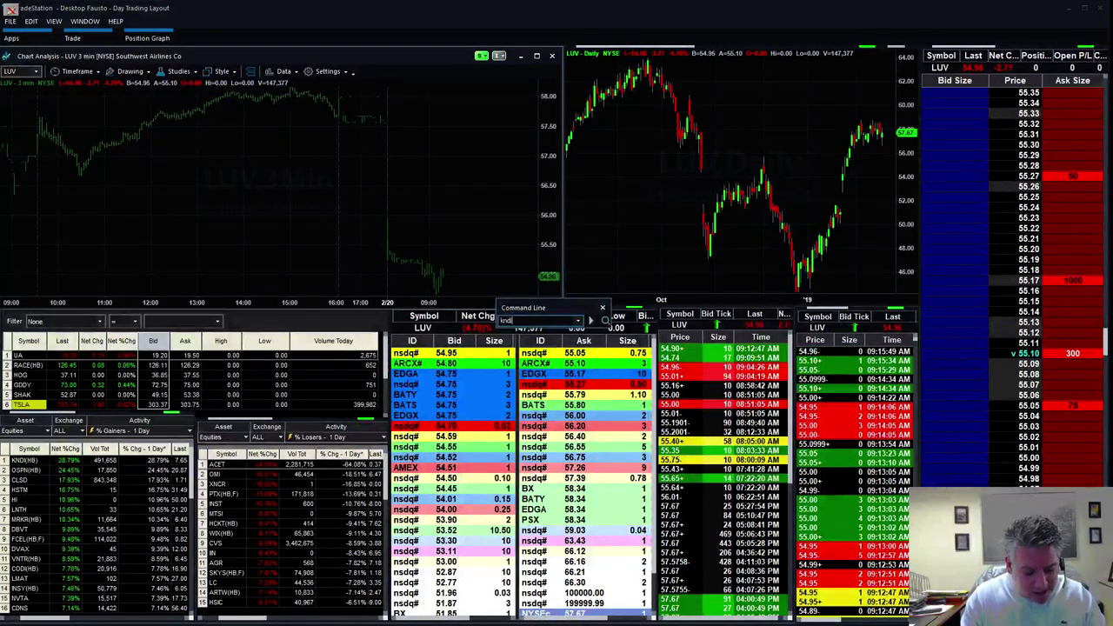
{"action": "key", "text": "Return"}
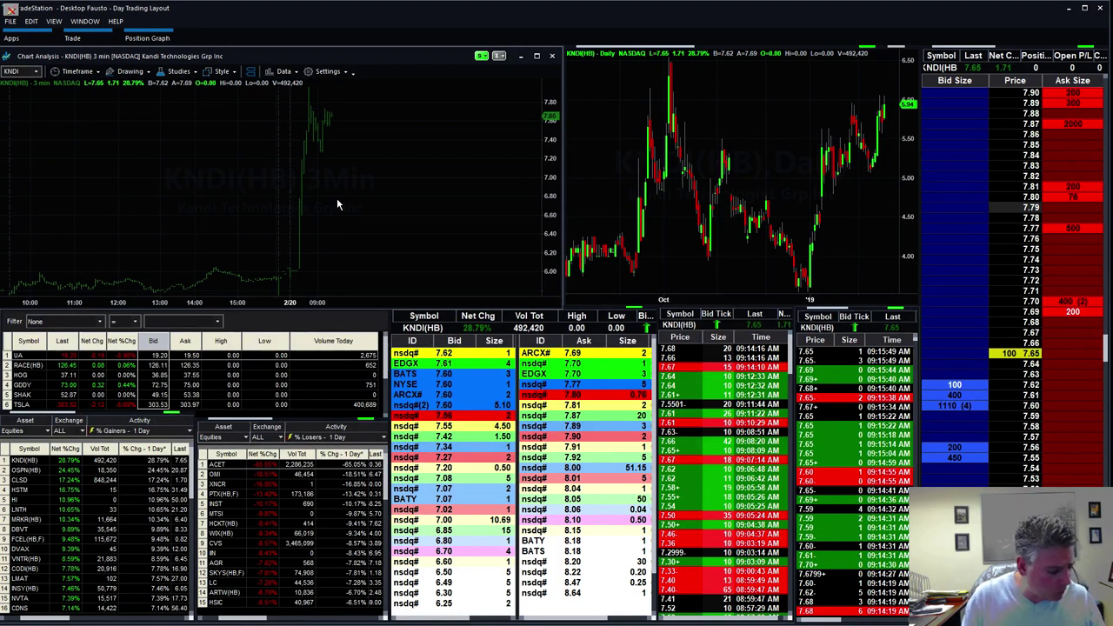
{"action": "type", "text": "CLSD"}
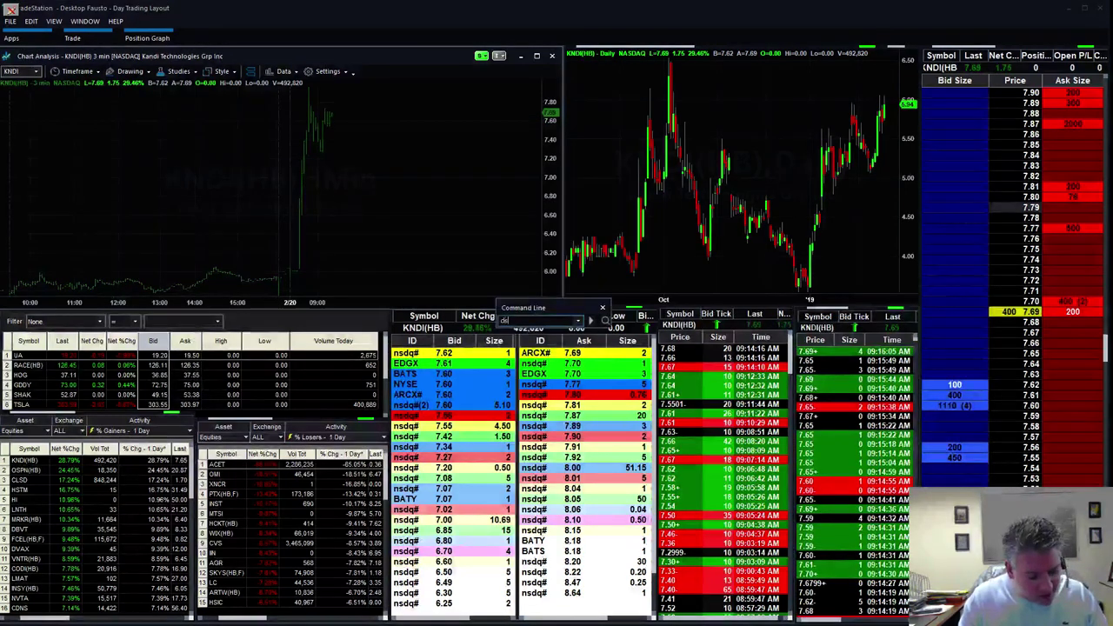
{"action": "key", "text": "Return"}
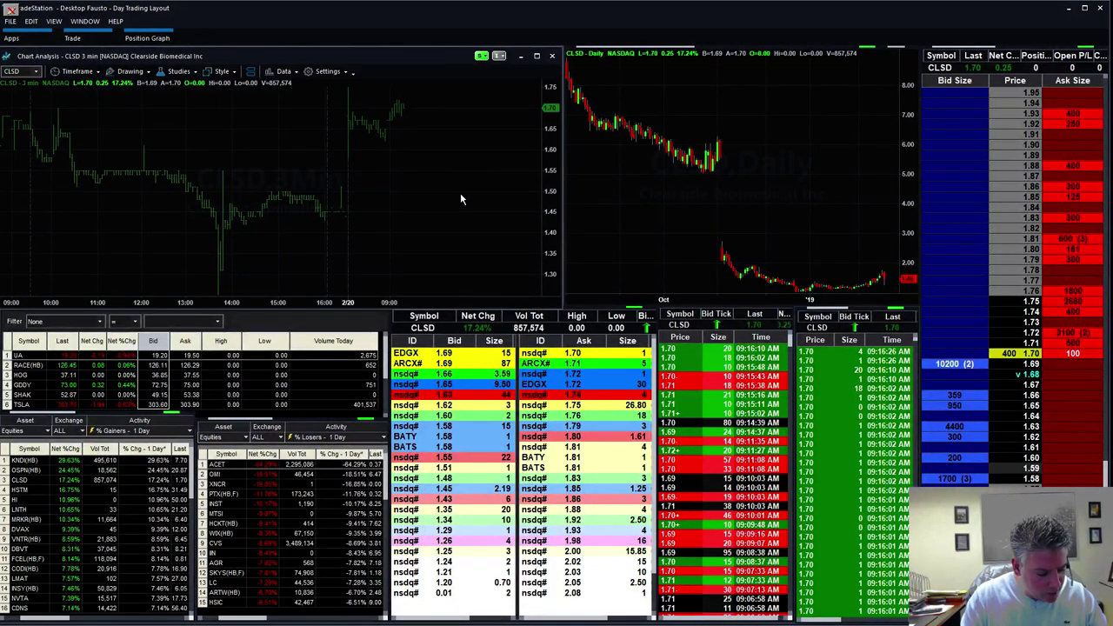
Display DBVT in the linked windows, followed by SNNA, to examine their 3-minute and daily charts
{"action": "key", "text": "ctrl+shift+c"}
{"action": "type", "text": "dbvt"}
{"action": "key", "text": "Return"}
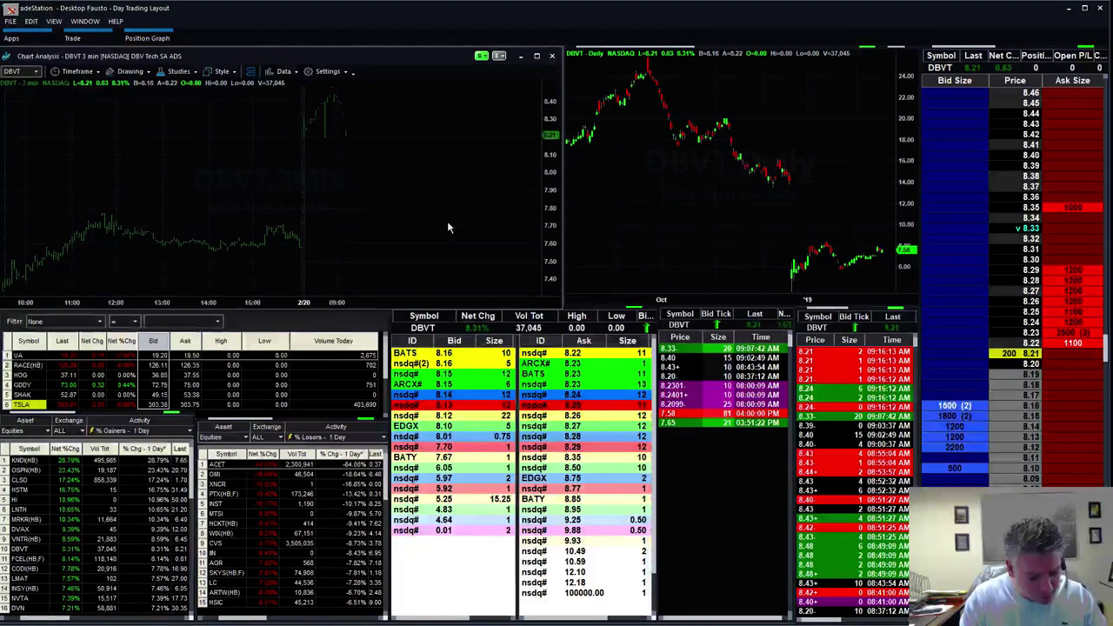
{"action": "type", "text": "snna"}
{"action": "key", "text": "Return"}
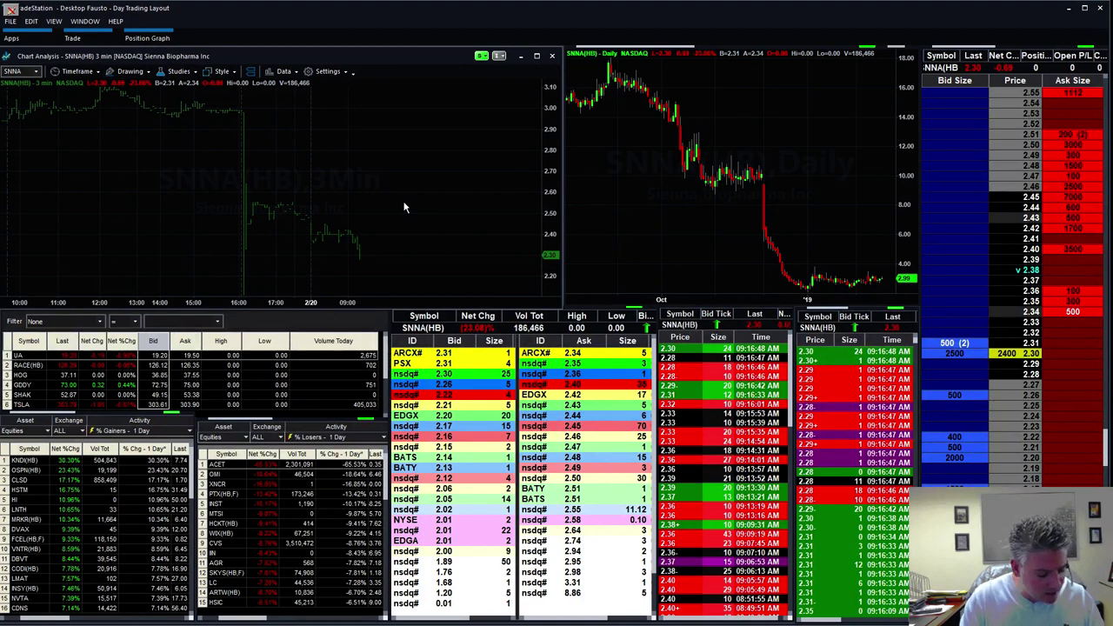
{"action": "type", "text": "v"}
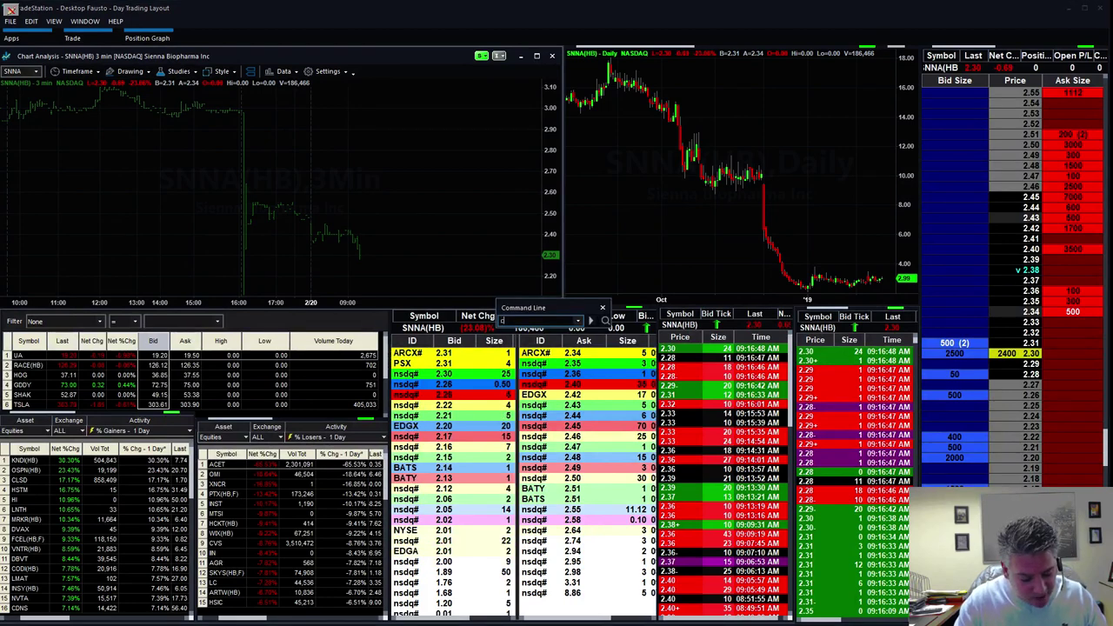
{"action": "type", "text": "a"}
{"action": "key", "text": "Return"}
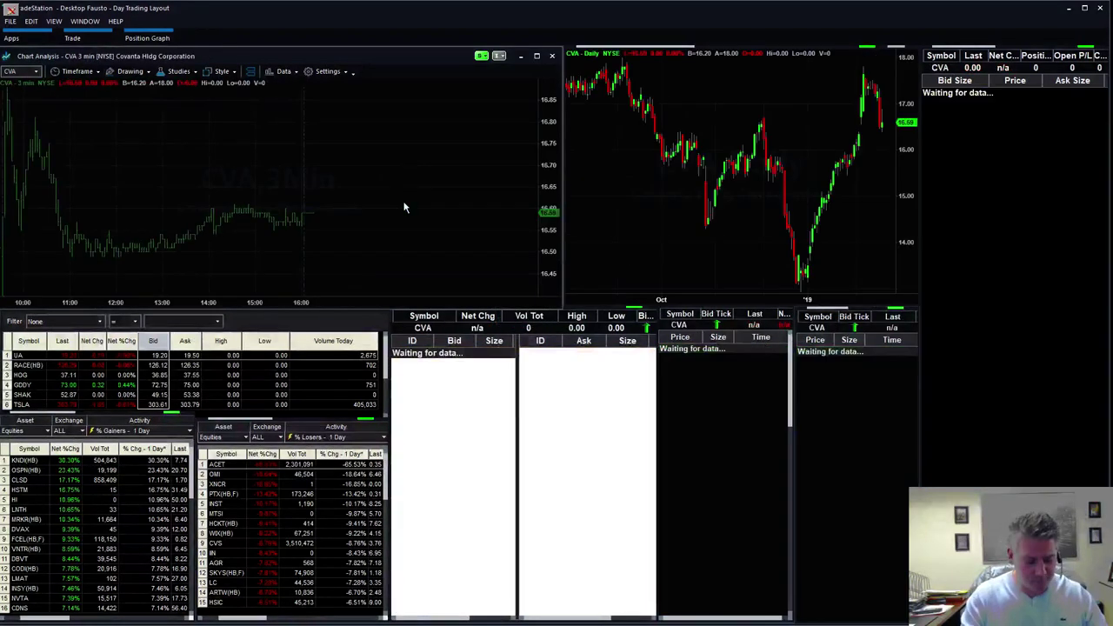
Load CVS into the linked charts and quote windows to review it, and go back to KNDI
{"action": "type", "text": "cvs"}
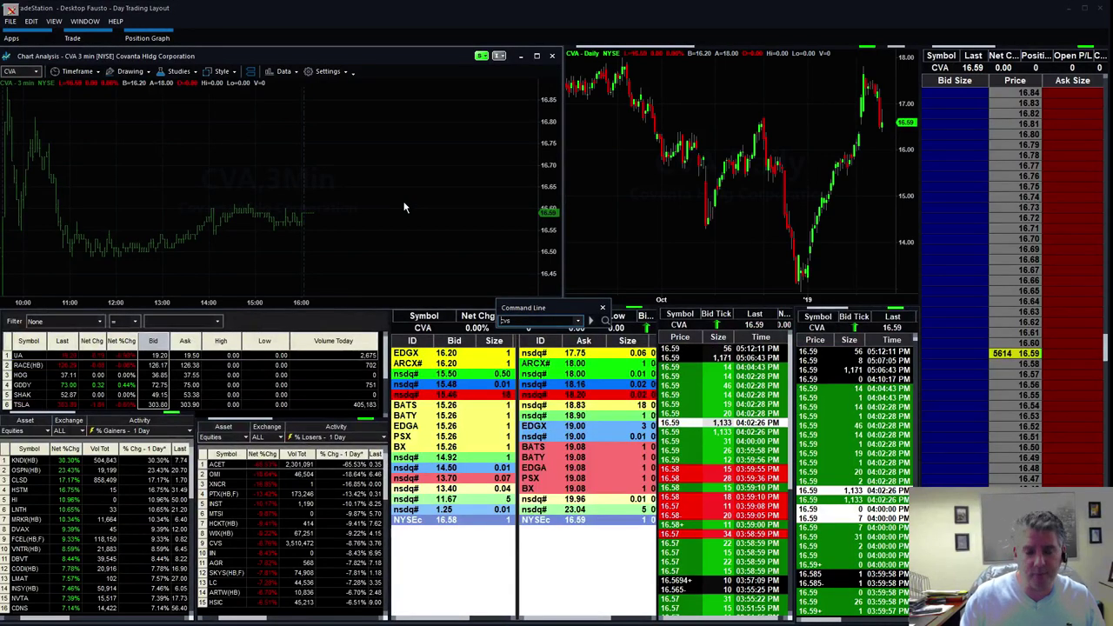
{"action": "key", "text": "Return"}
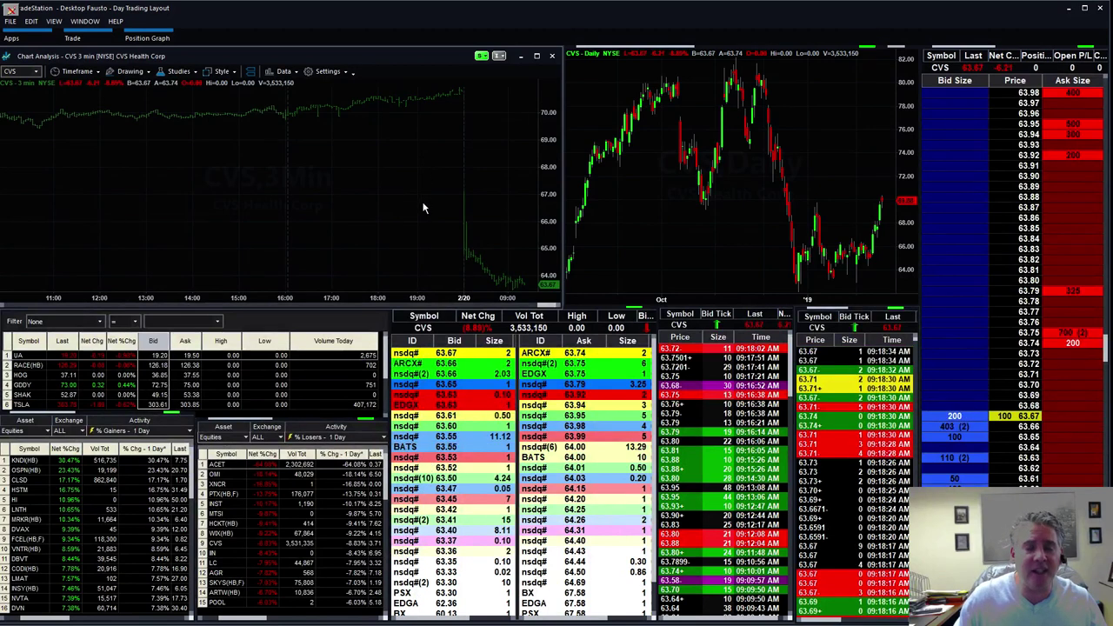
{"action": "type", "text": "KNDI"}
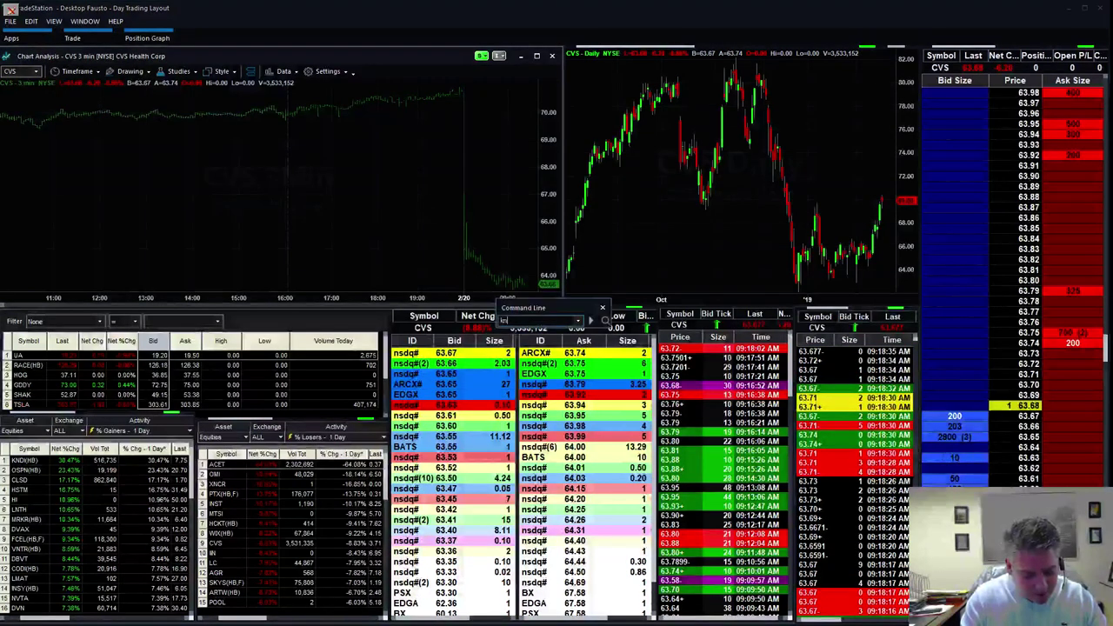
{"action": "key", "text": "Return"}
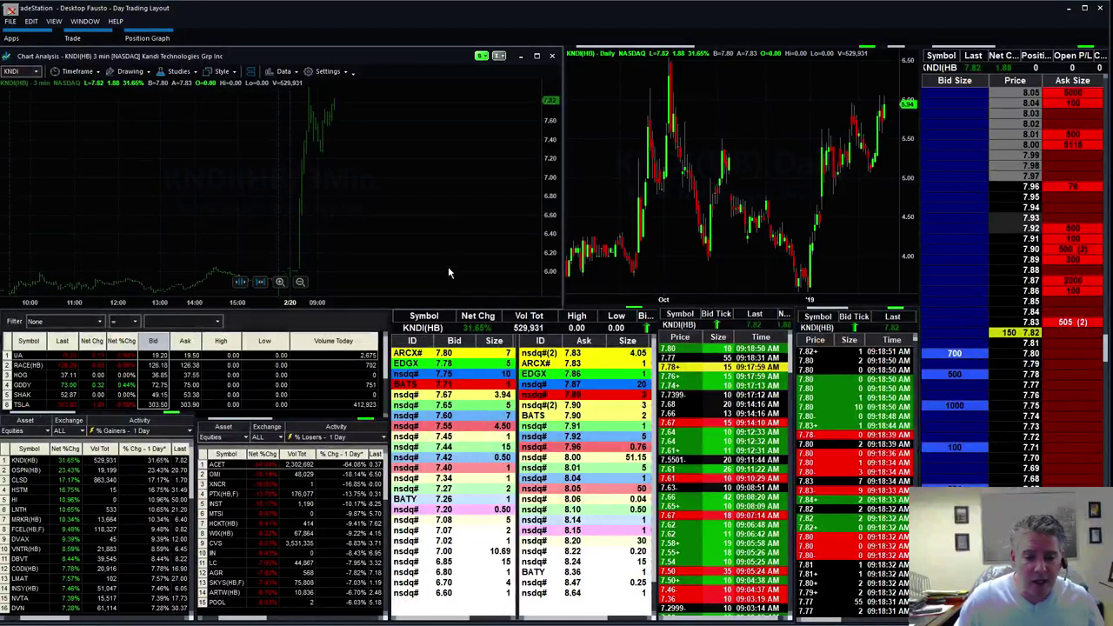
Switch the linked charts, market depth and time-and-sales windows to ABIO
{"action": "type", "text": "ABIO"}
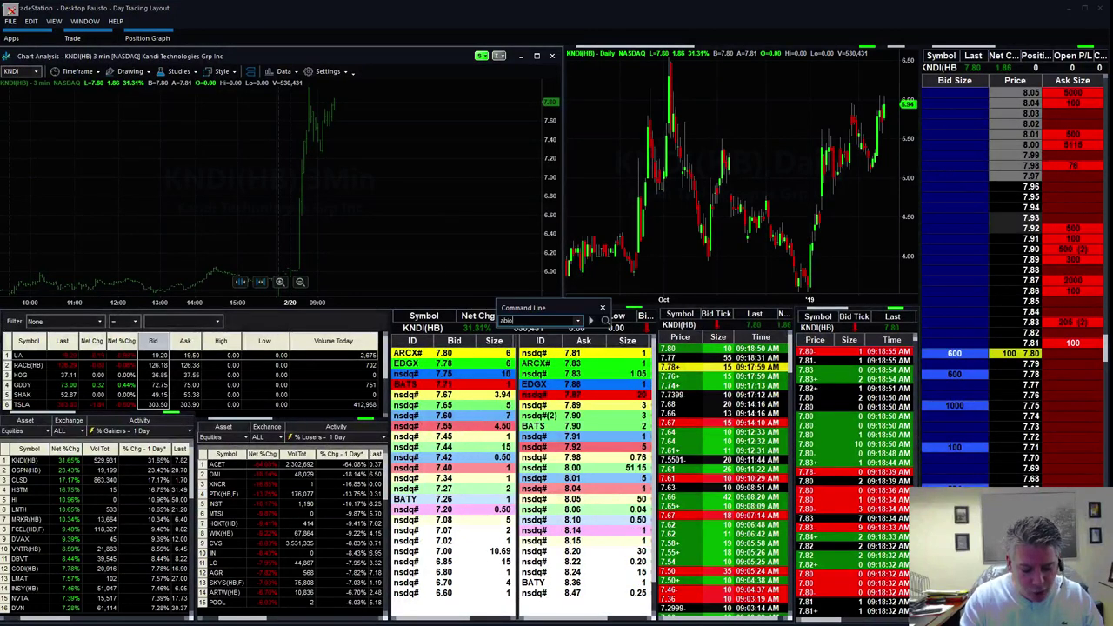
{"action": "key", "text": "Return"}
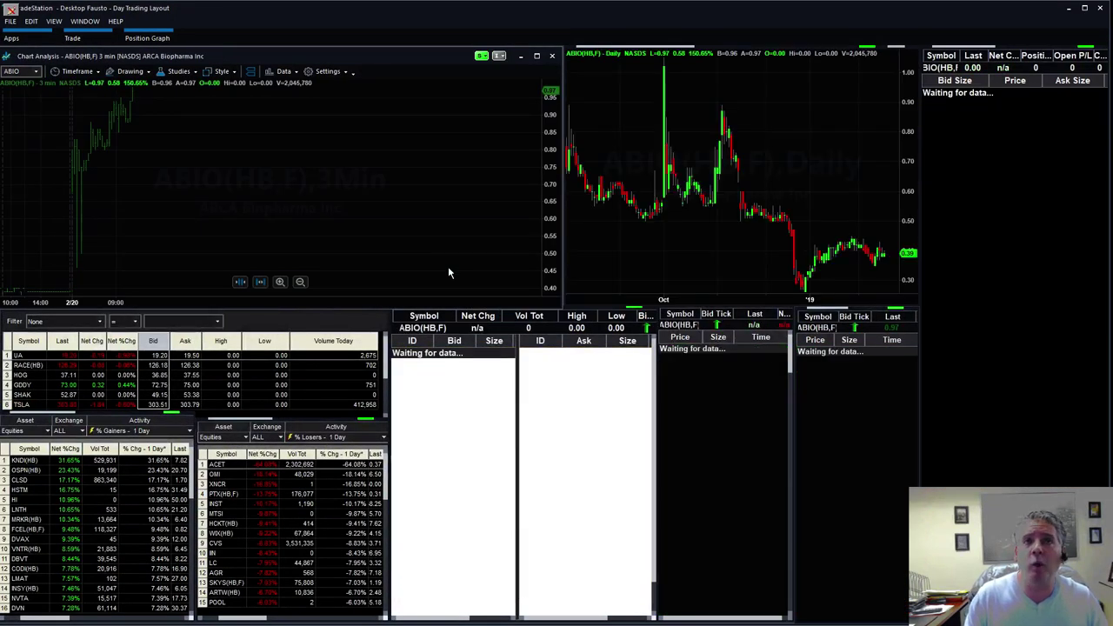